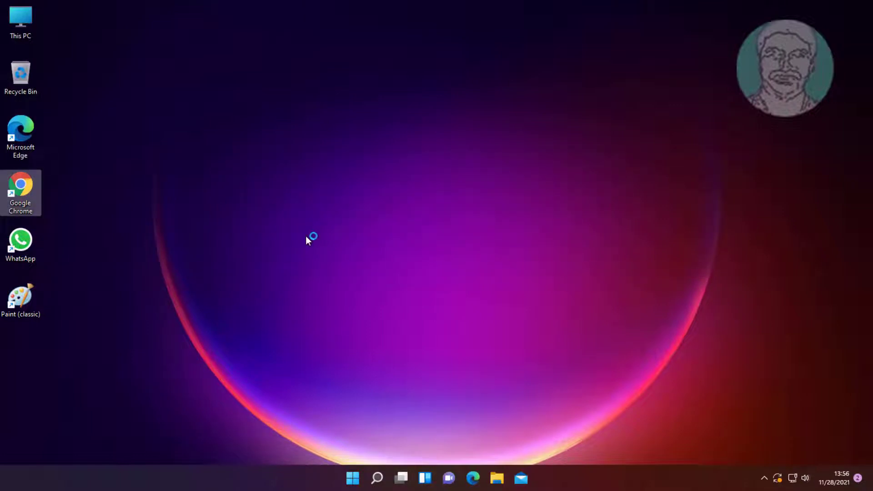
Search 'windows 11 download', get the Assistant from Microsoft's page, and show it in its folder
text(w)
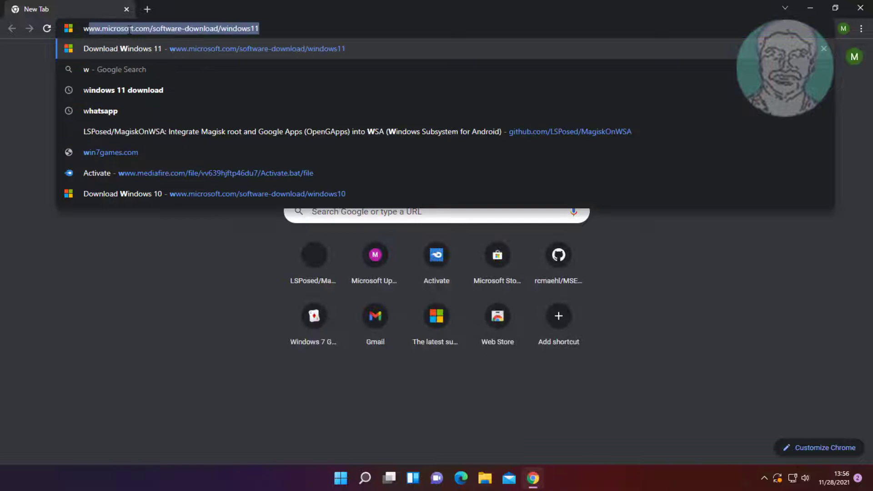
text(indows 11 download)
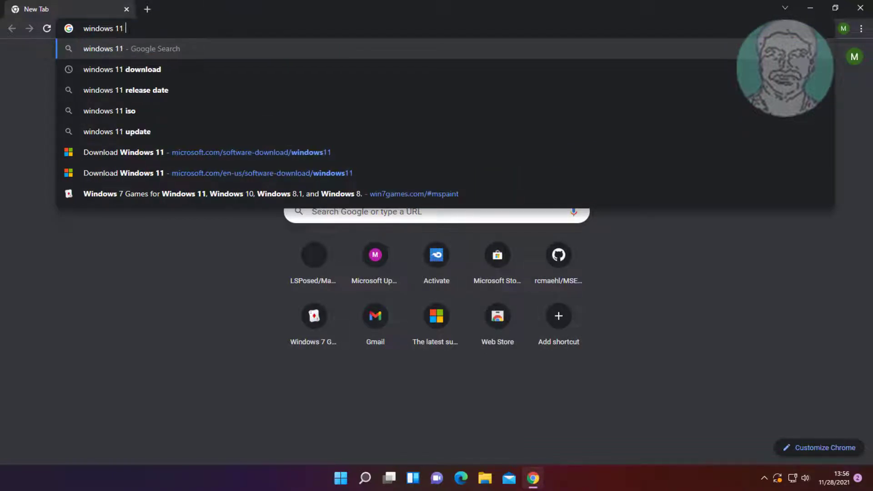
key(Return)
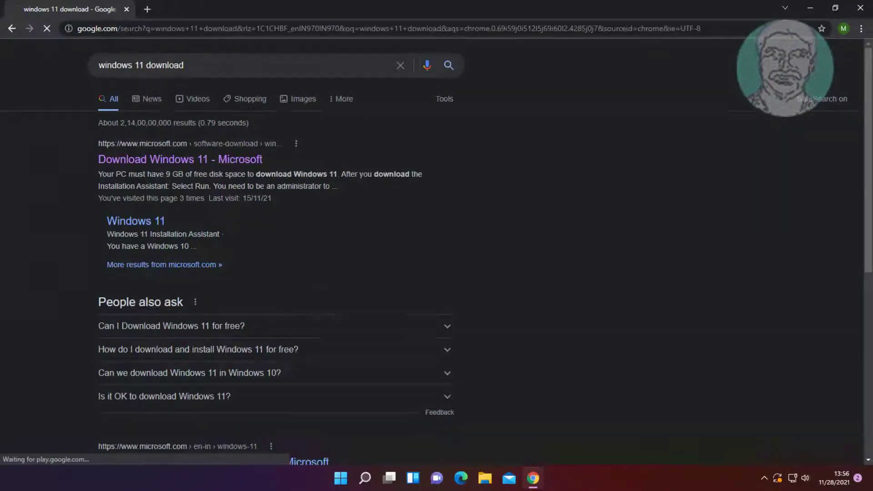
click(232, 163)
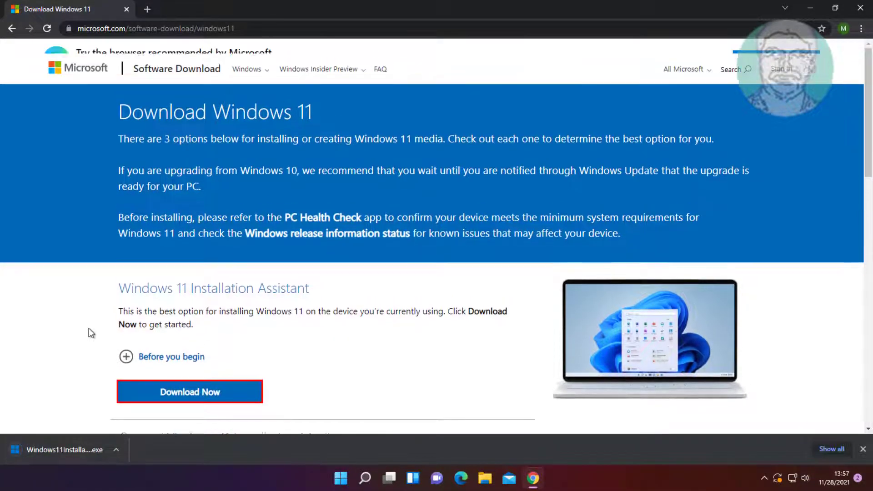
click(116, 451)
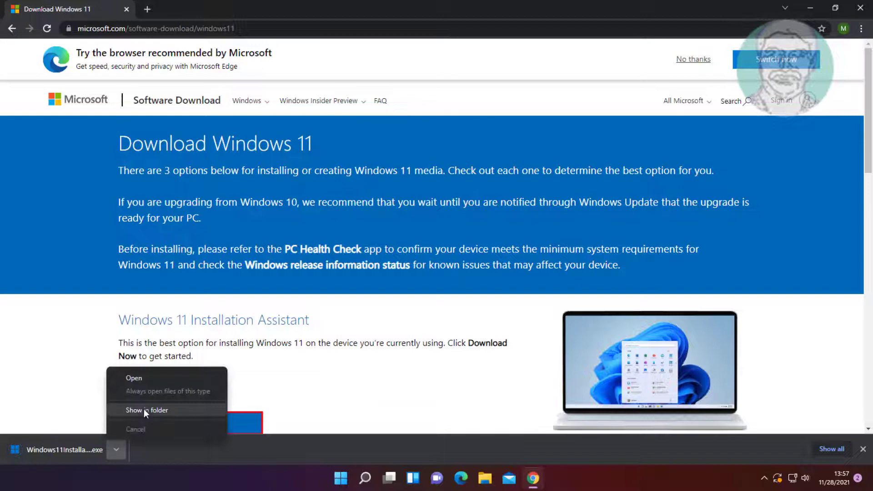
click(144, 409)
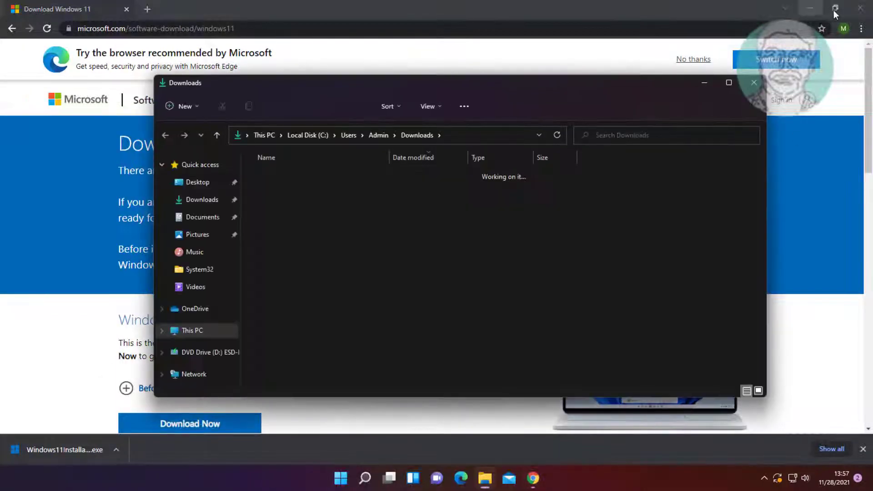
Set the downloaded Installation Assistant's Properties to Windows 7 compatibility mode and apply the change
click(862, 10)
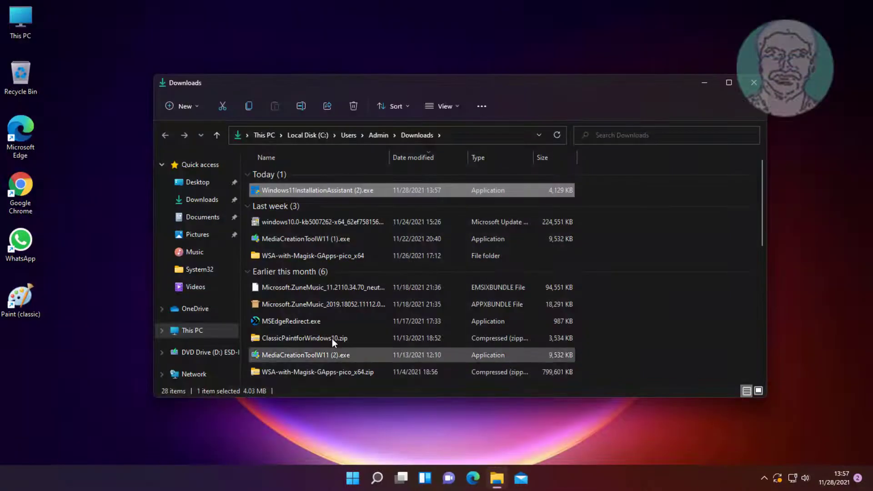
right_click(353, 191)
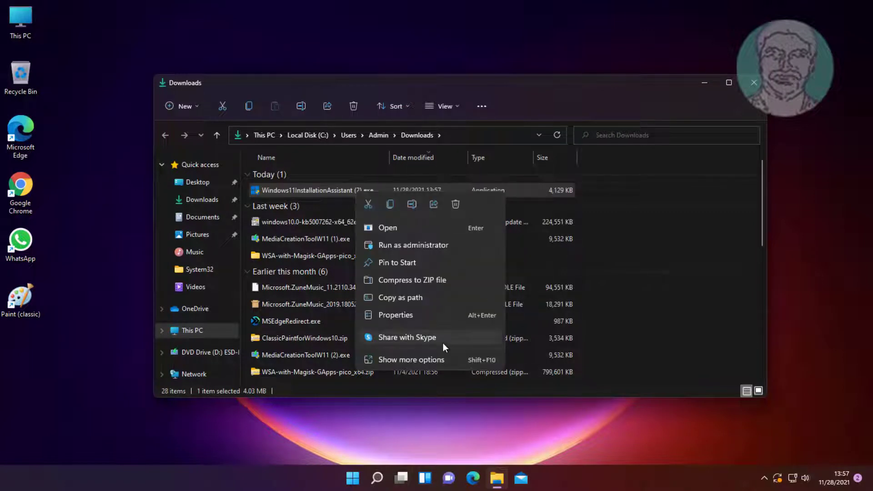
click(413, 313)
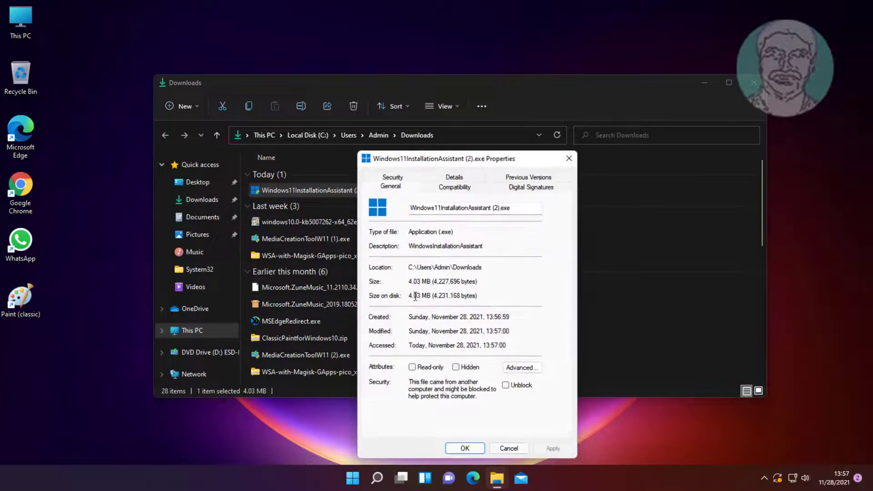
click(453, 187)
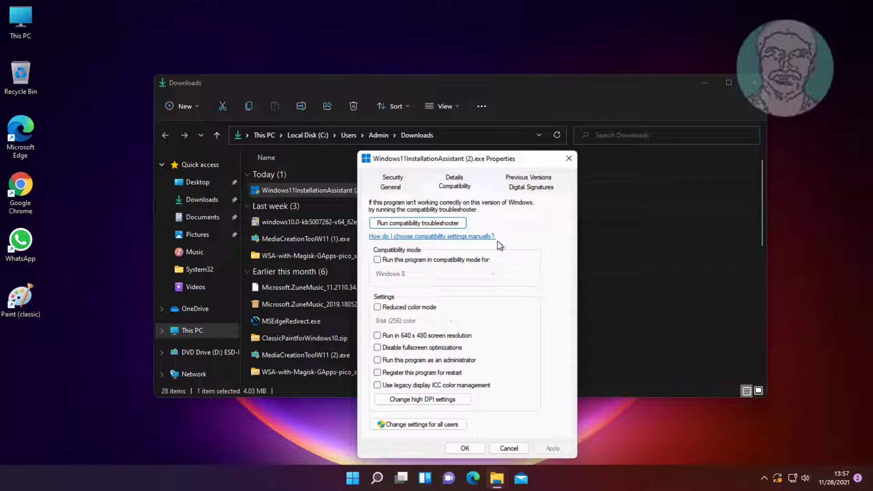
click(396, 261)
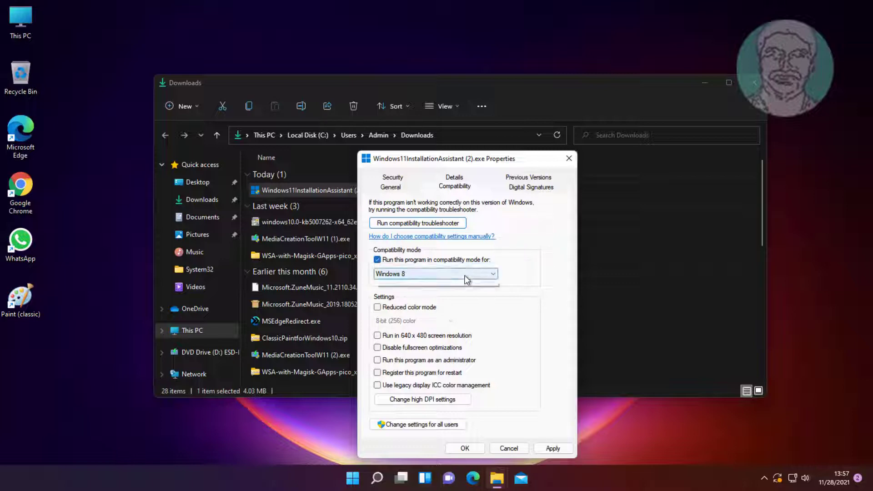
click(467, 274)
click(411, 336)
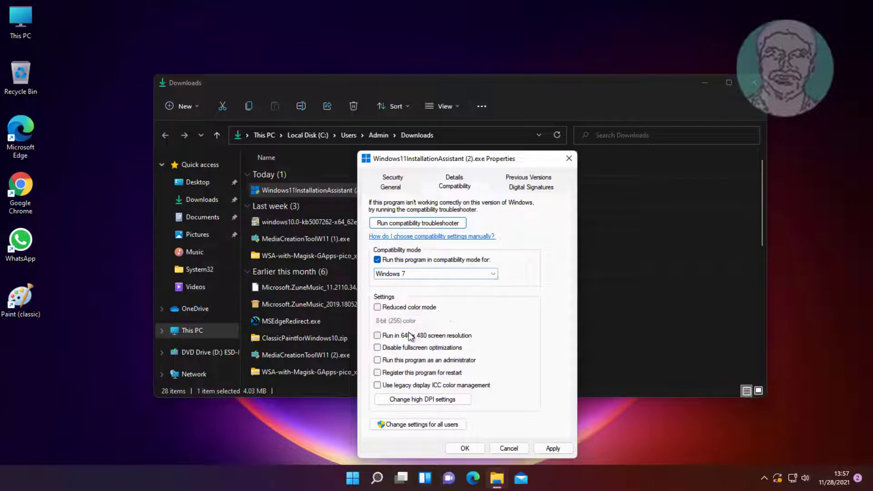
click(553, 448)
click(464, 448)
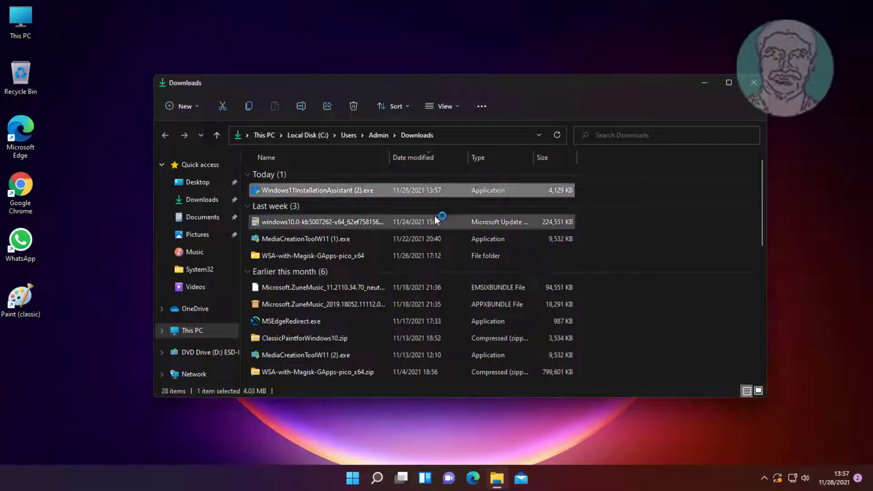
Close the Downloads folder and accept the Assistant's license terms to begin installing
click(758, 85)
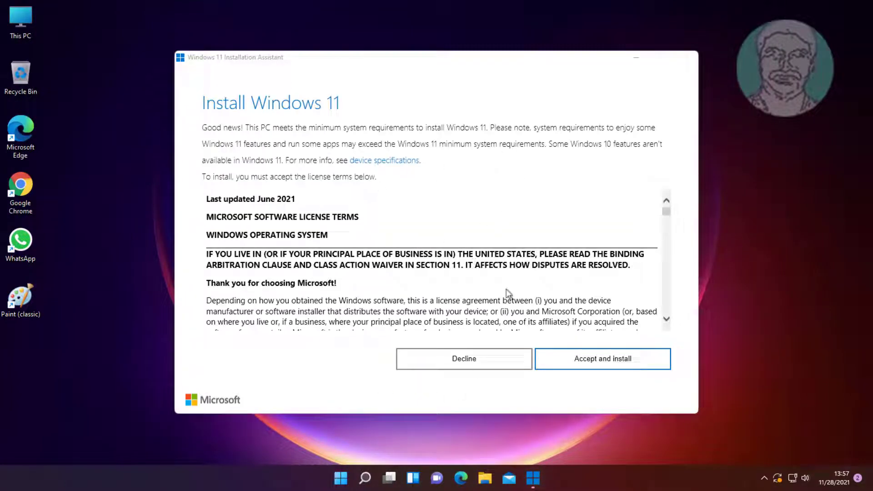
click(630, 367)
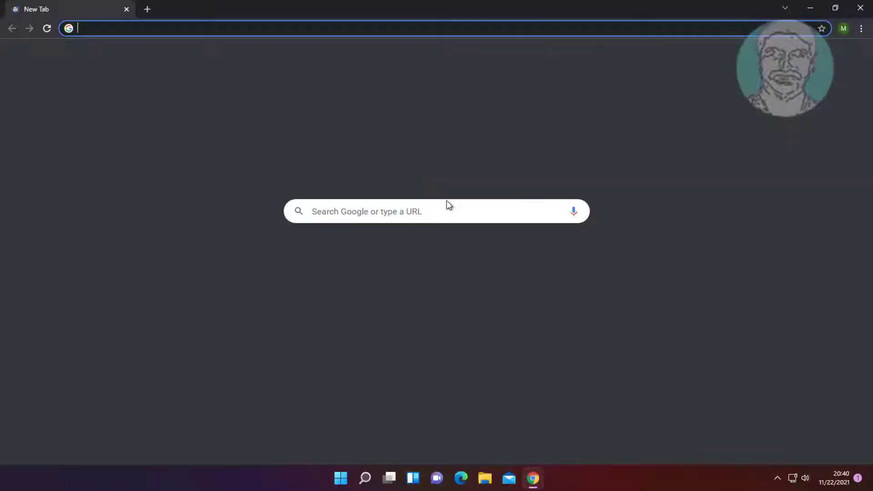
Search 'windows 11 download' on Microsoft's page, then download and launch the media creation tool
text(w)
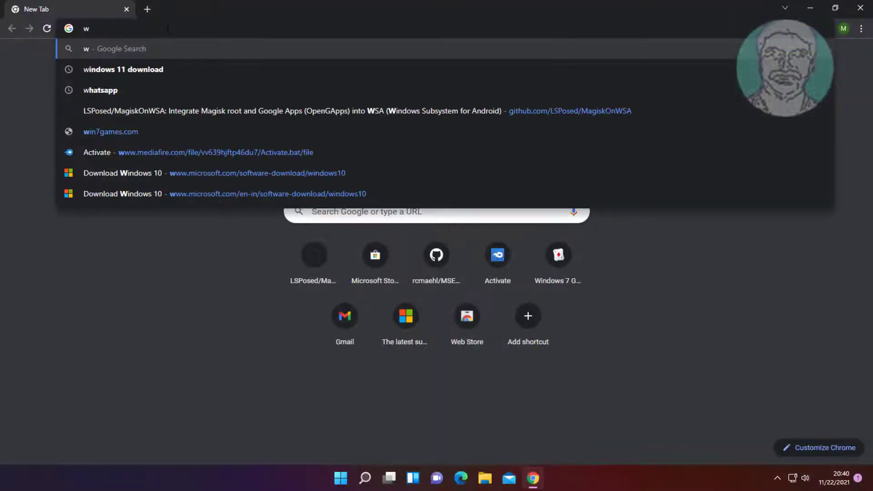
text(indows 11 download)
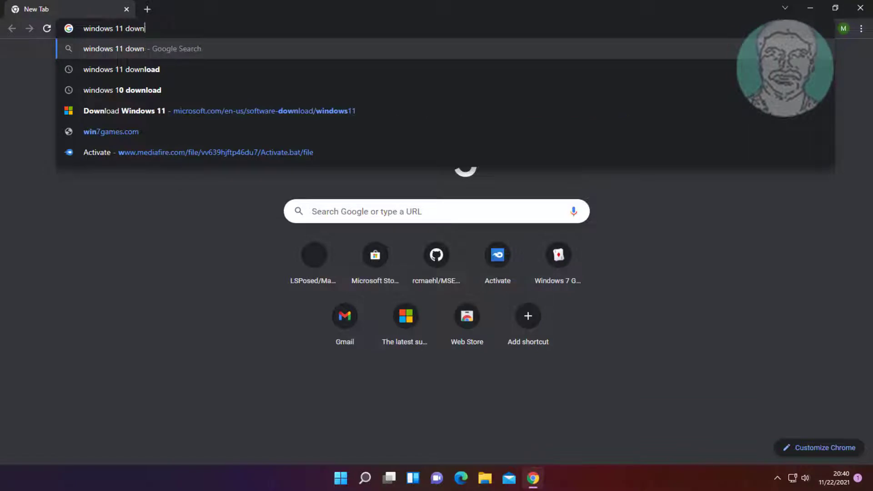
key(Return)
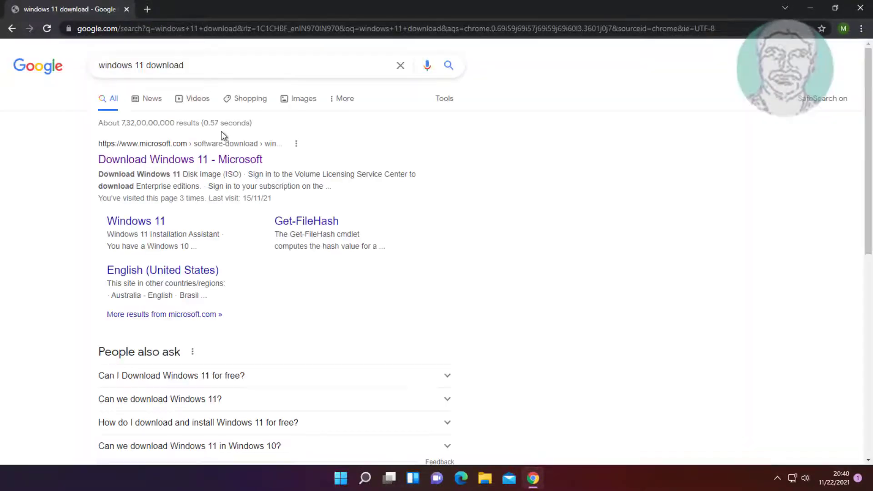
click(194, 161)
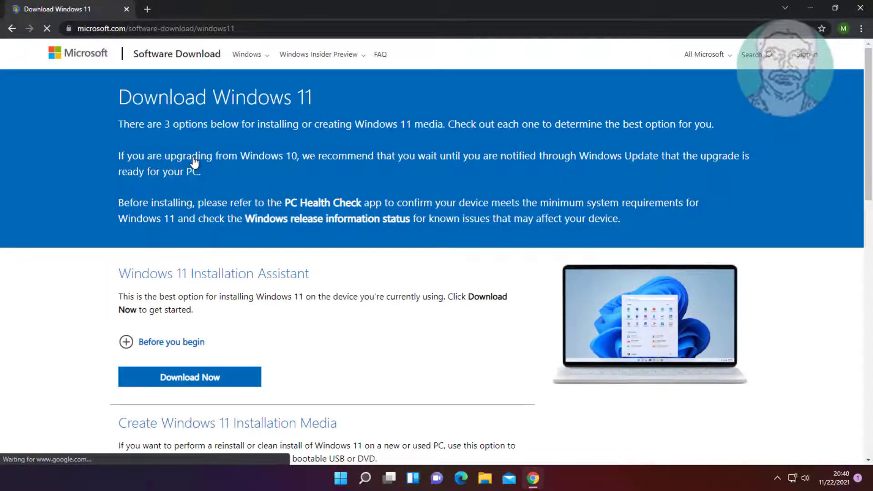
scroll(328, 312, down, 5)
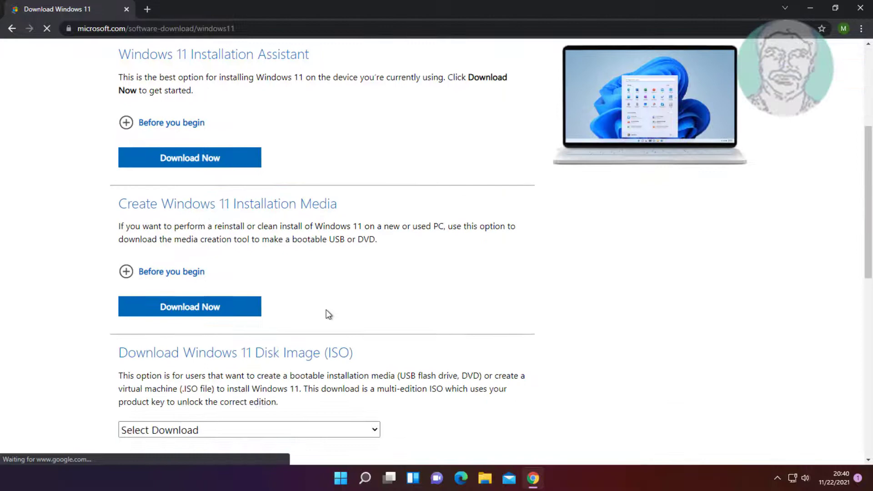
scroll(205, 265, down, 1)
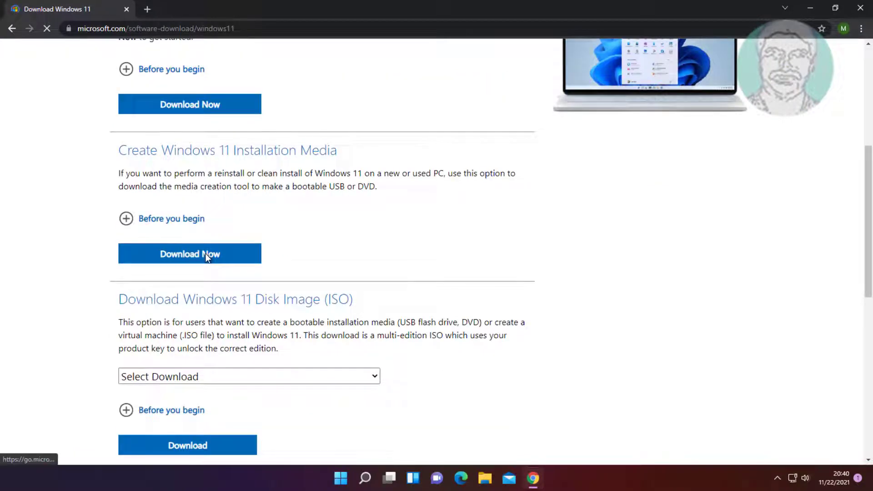
click(205, 254)
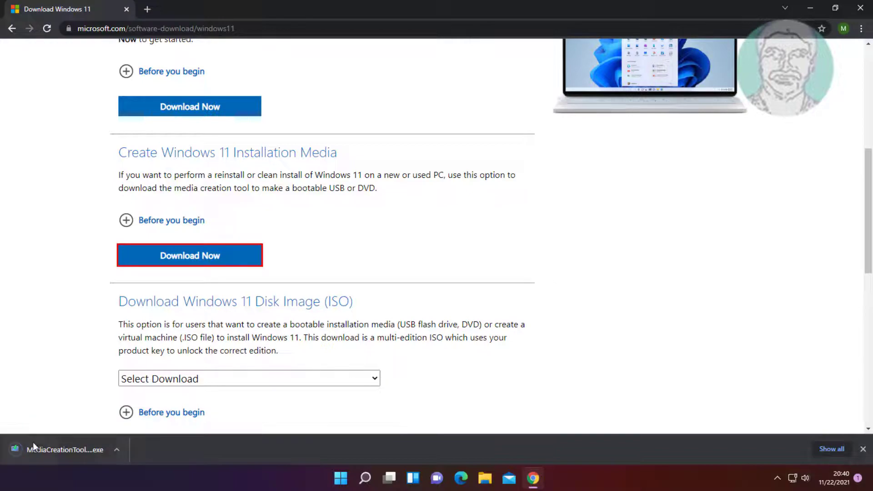
click(64, 449)
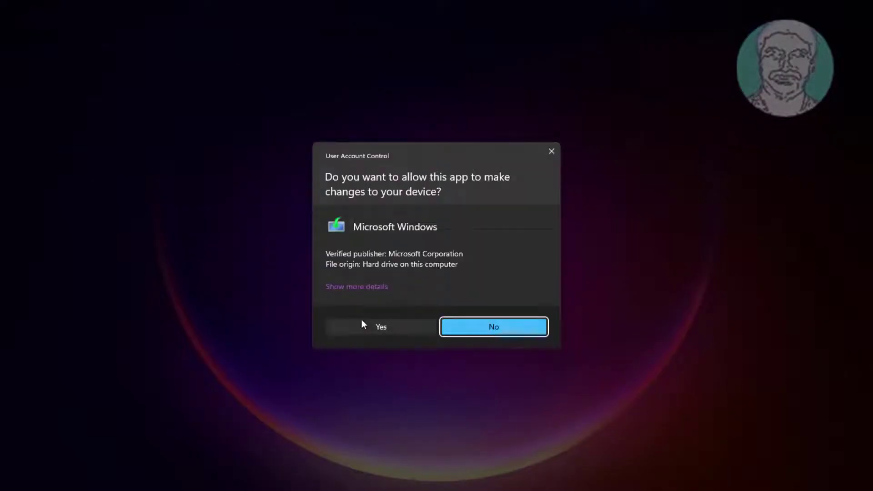
Allow the tool, accept its license, keep the recommended edition, and save an ISO in Documents
click(373, 325)
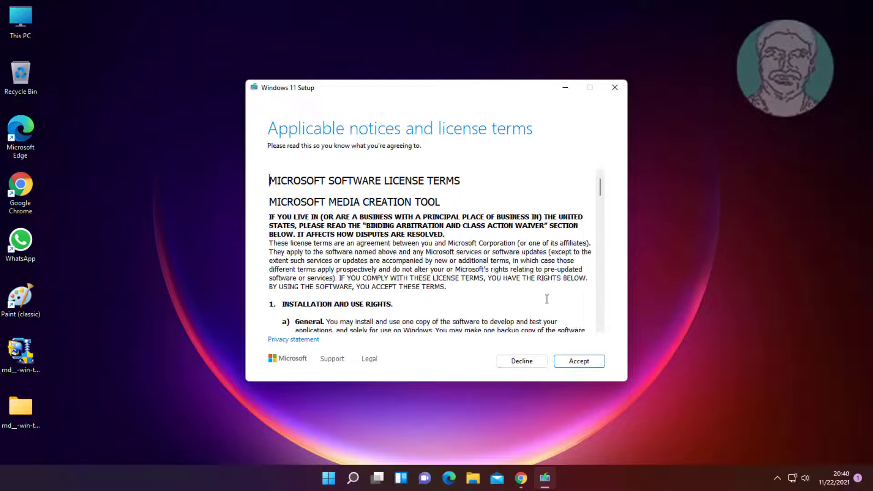
click(579, 361)
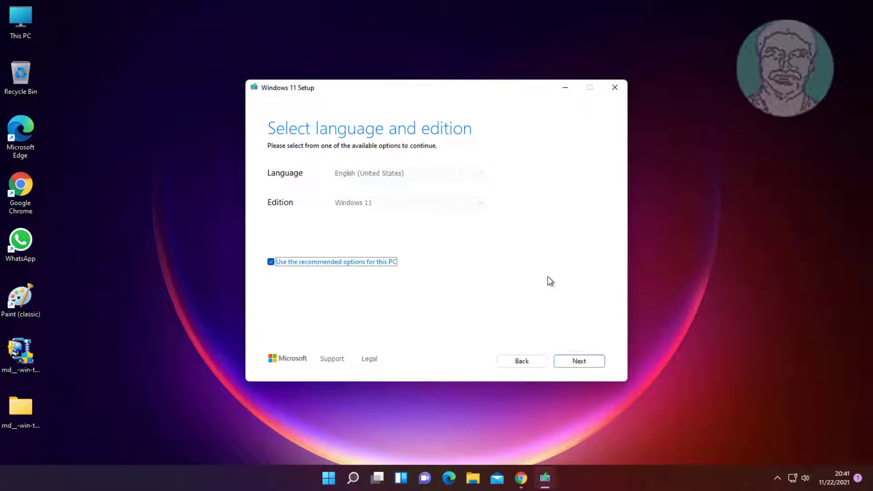
click(573, 361)
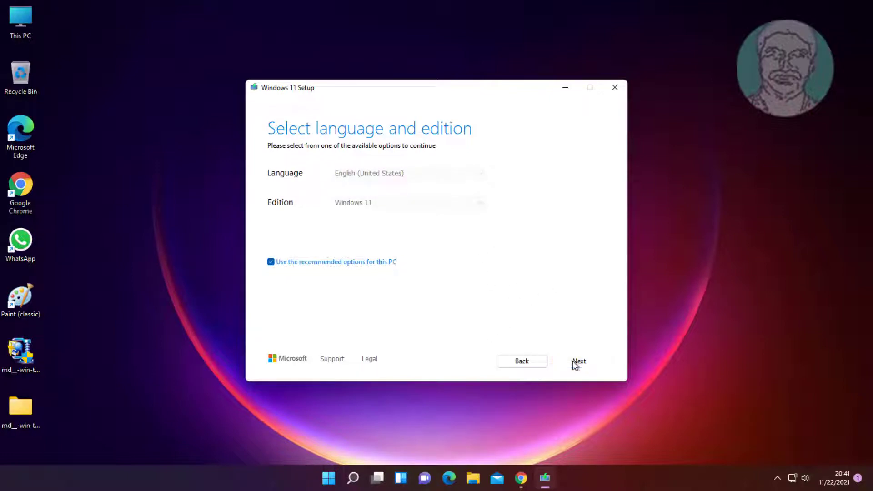
click(291, 204)
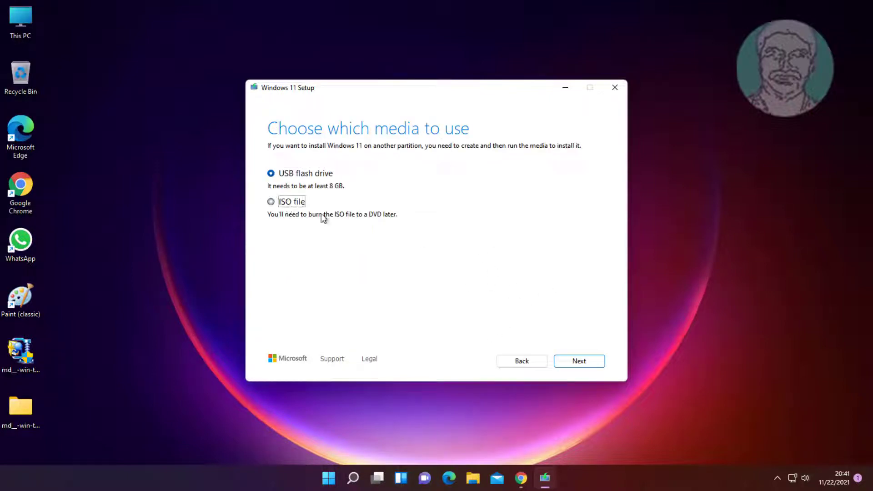
click(581, 364)
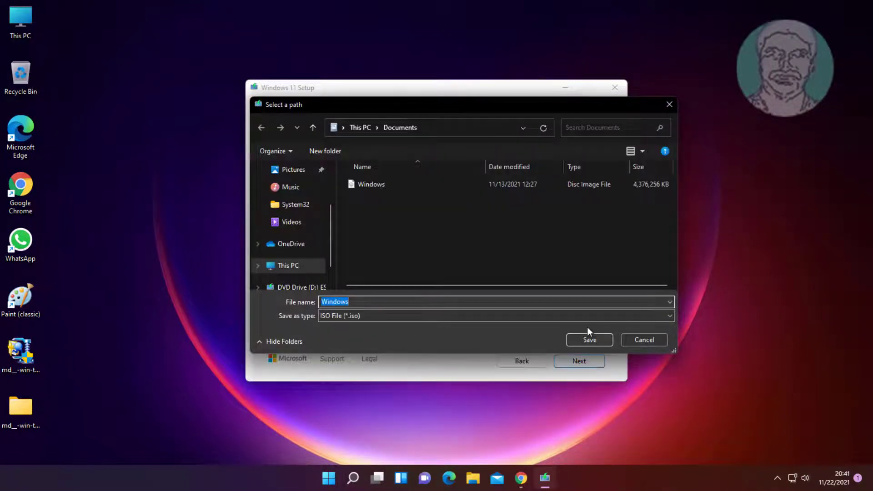
key(Return)
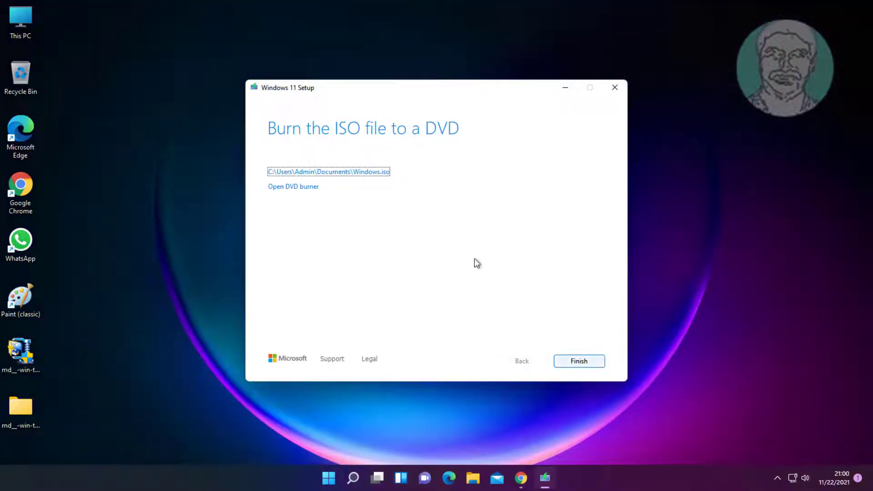
Open Documents from the ISO link, finish Setup, and mount Windows.iso as DVD Drive (E:)
click(359, 175)
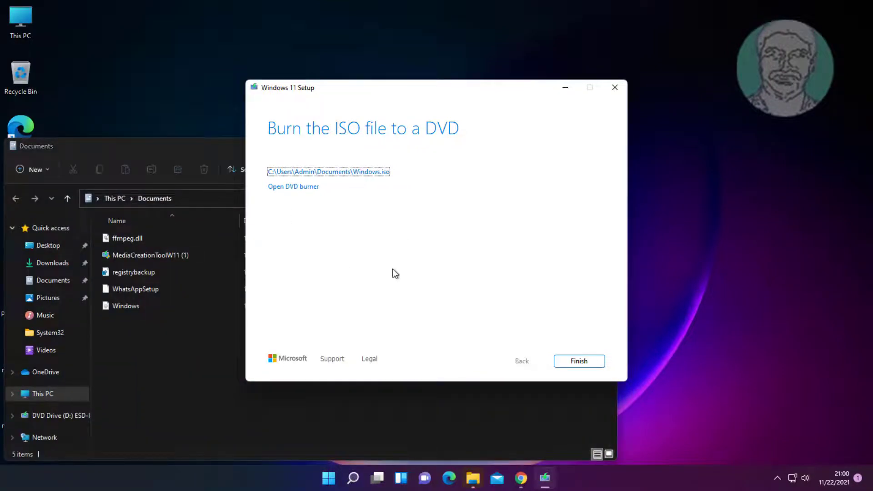
click(587, 360)
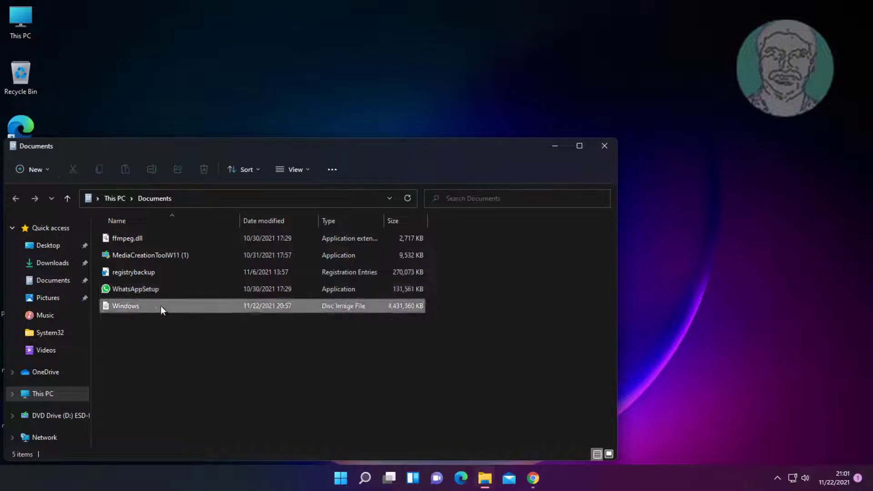
click(168, 308)
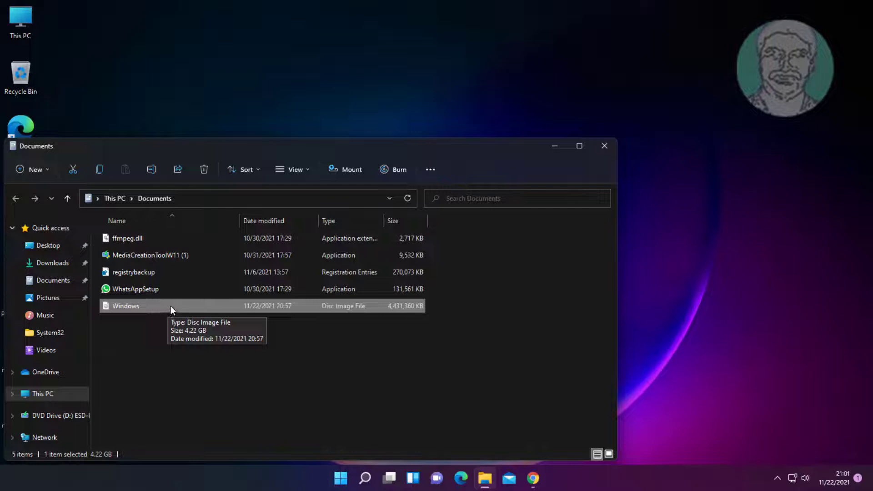
click(351, 170)
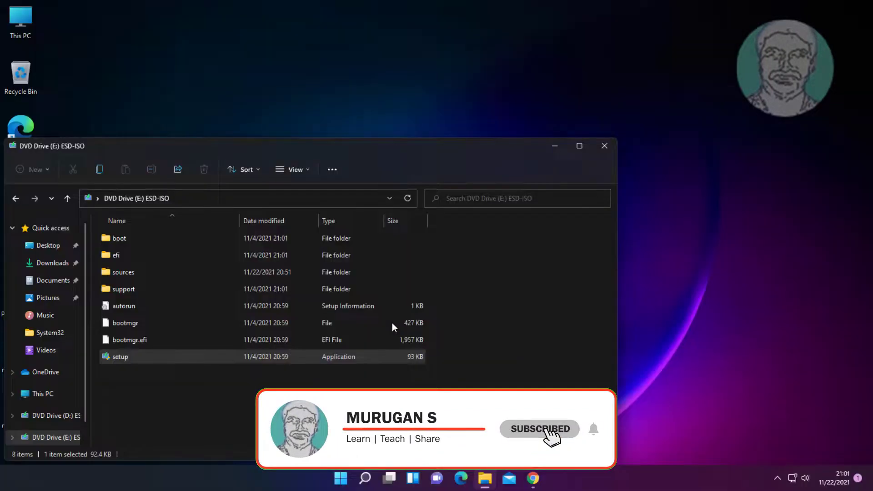
Close the mounted drive window, continue past Setup's introduction, and accept the Windows 11 license terms
click(604, 146)
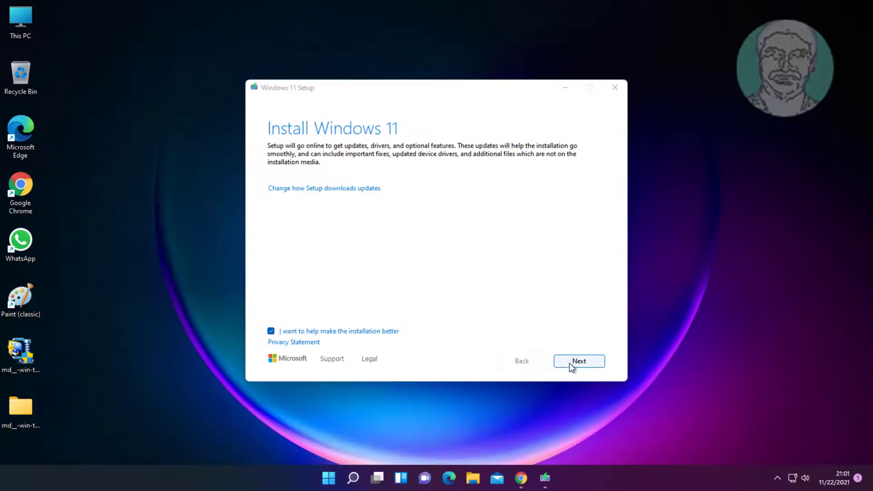
click(571, 363)
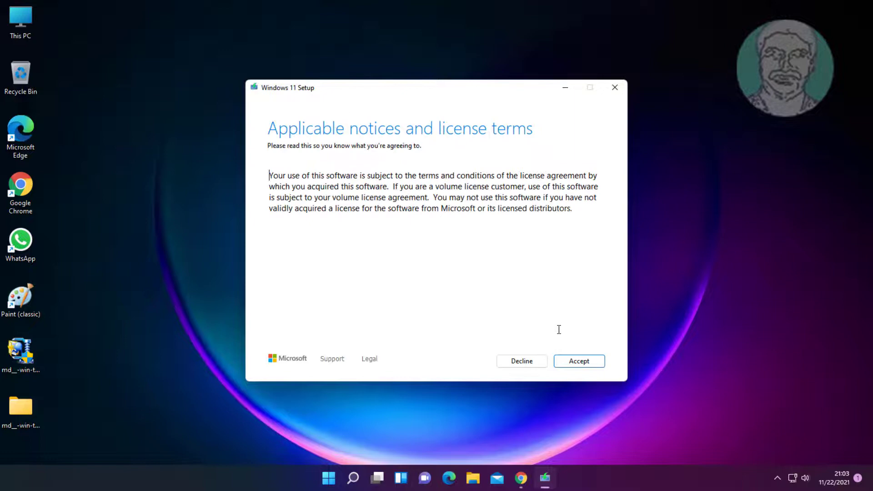
click(586, 361)
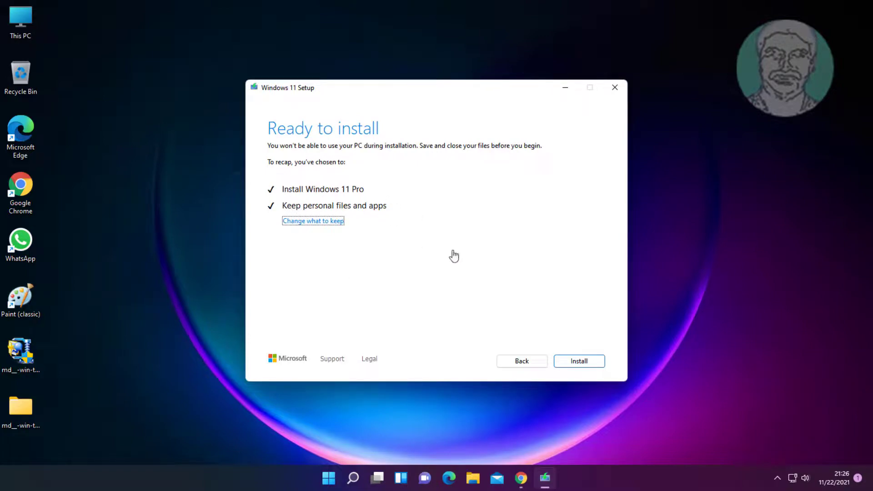
Start the Windows 11 Pro upgrade from the Ready to install page
click(595, 362)
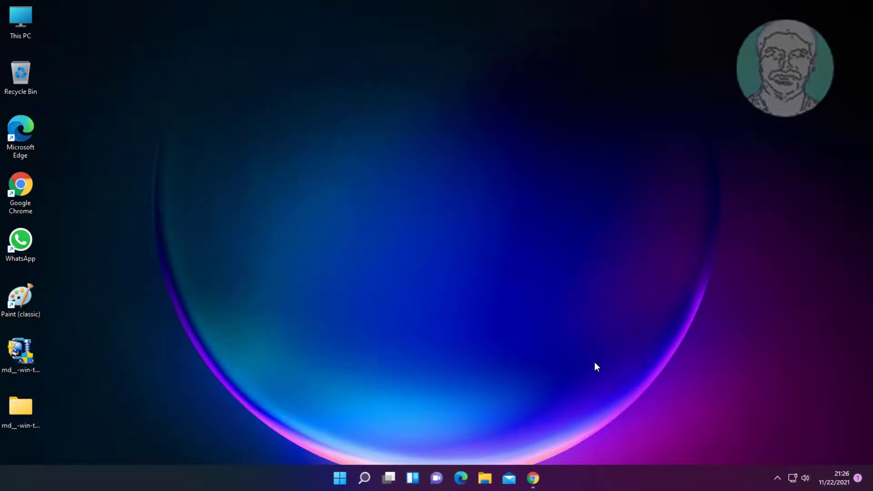